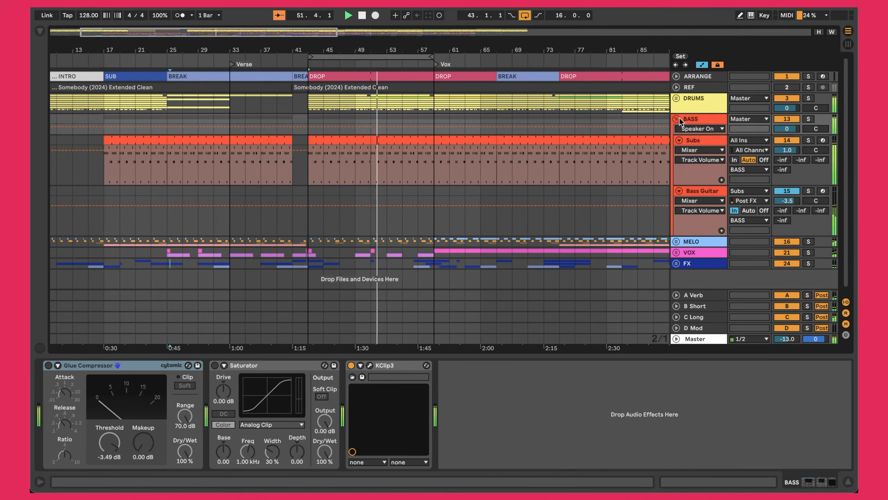
- Collapse the BASS group and look over the arrangement around the drop and neighbouring sections
left_click(676, 119)
left_click_drag(446, 49, 442, 29)
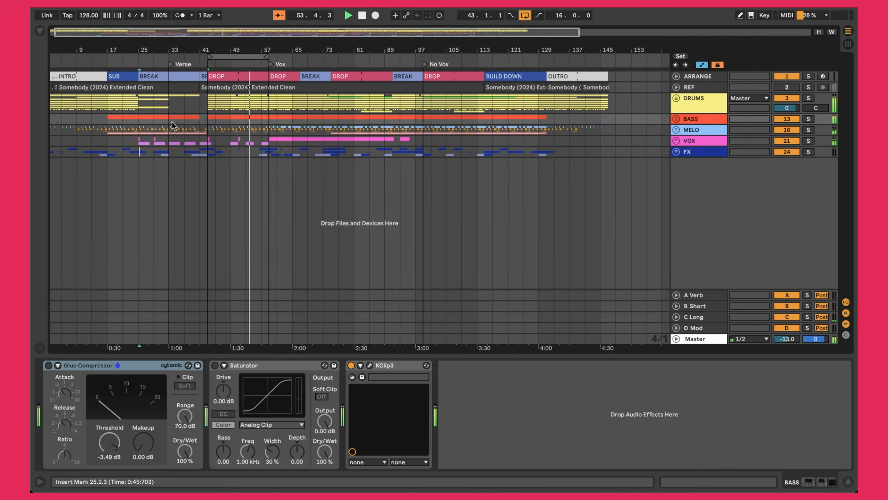
left_click_drag(188, 47, 196, 72)
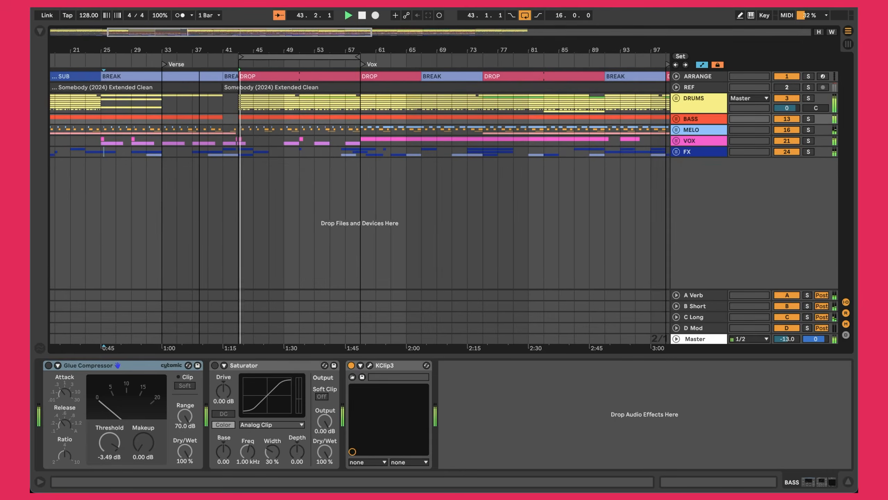
left_click_drag(199, 71, 198, 72)
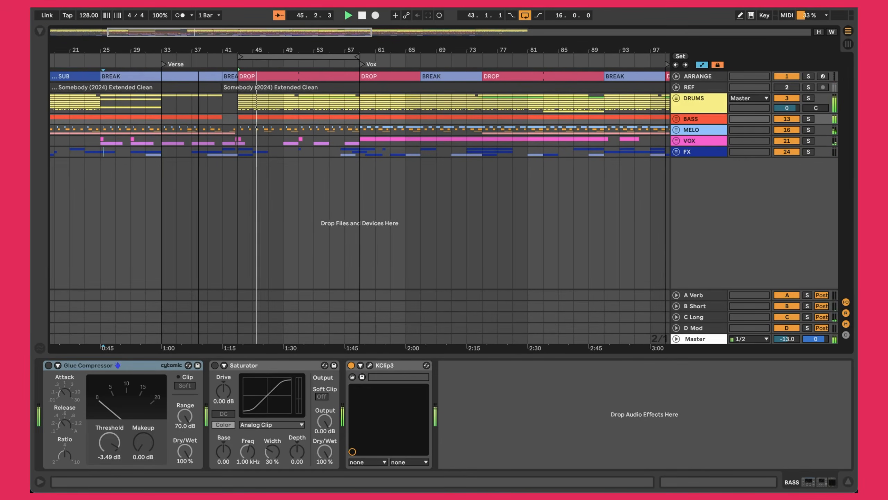
left_click_drag(198, 72, 199, 64)
left_click_drag(194, 23, 193, 30)
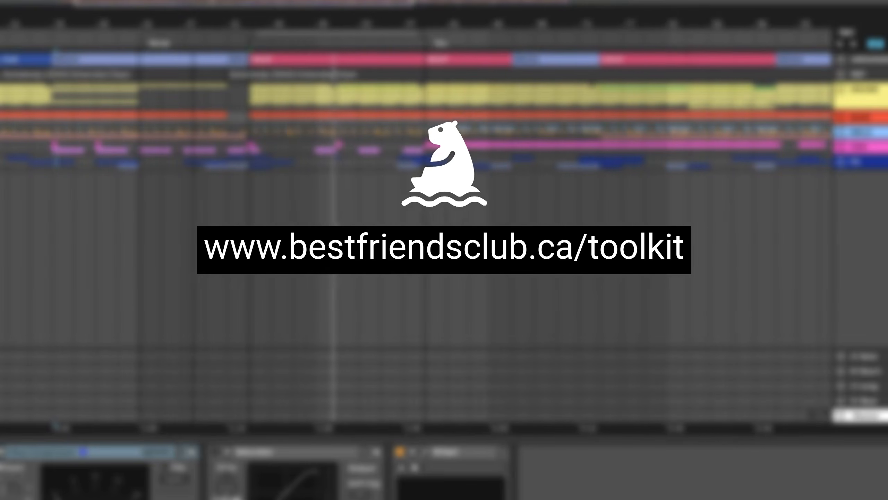
left_click_drag(192, 29, 192, 41)
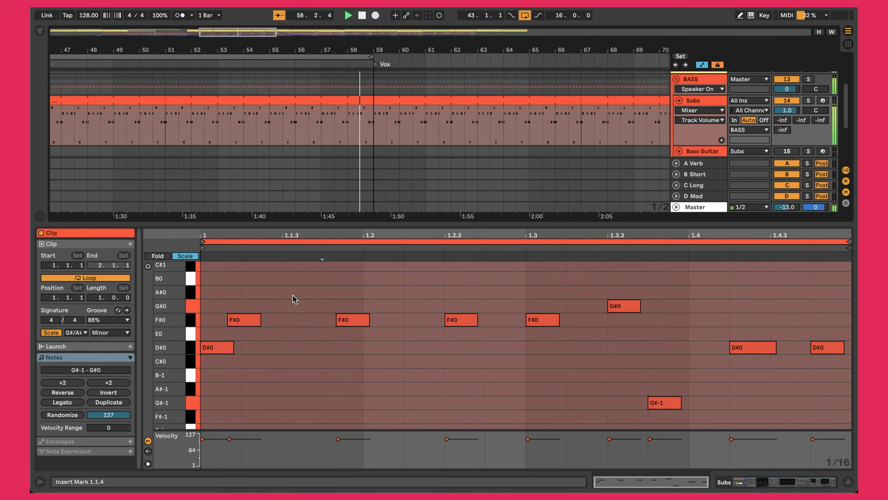
- Hide the note editor, solo the REF track to hear the reference during the drop, and turn the solo off
key("super+alt+l")
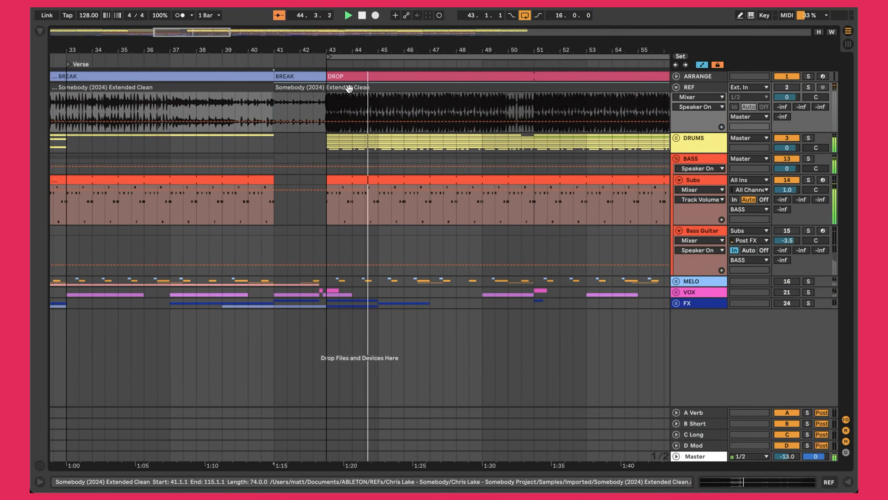
left_click_drag(384, 53, 223, 51)
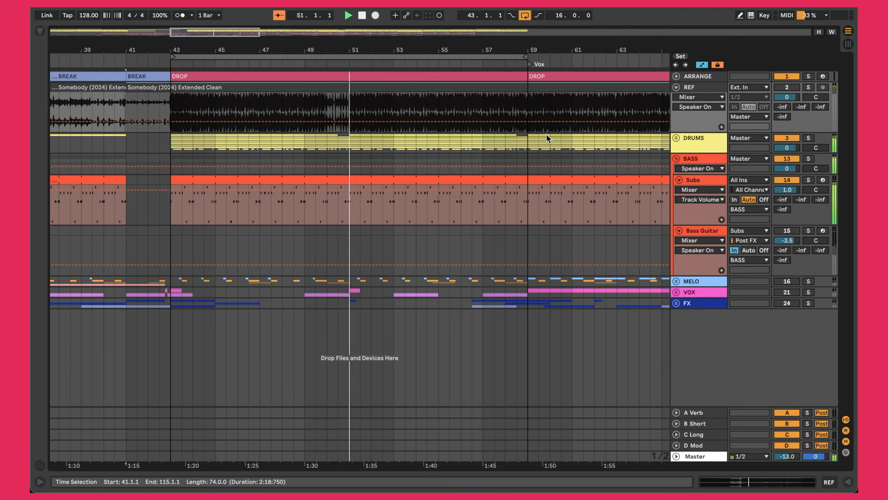
key("s")
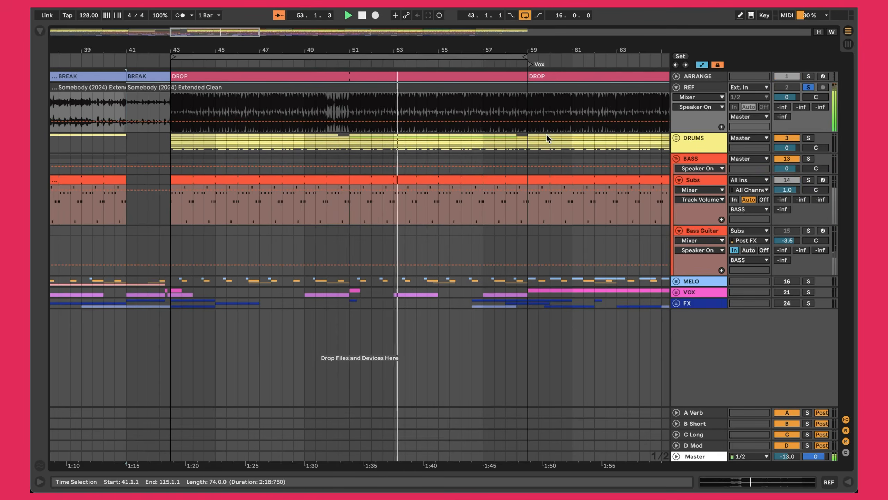
key("s")
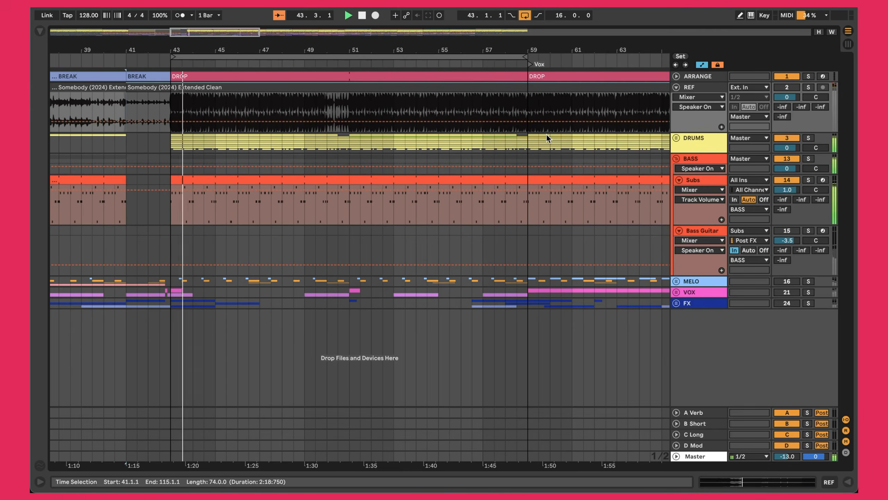
- Open the Subs MIDI clip at the start of the drop to review its note pattern, and close the note editor
double_click(198, 183)
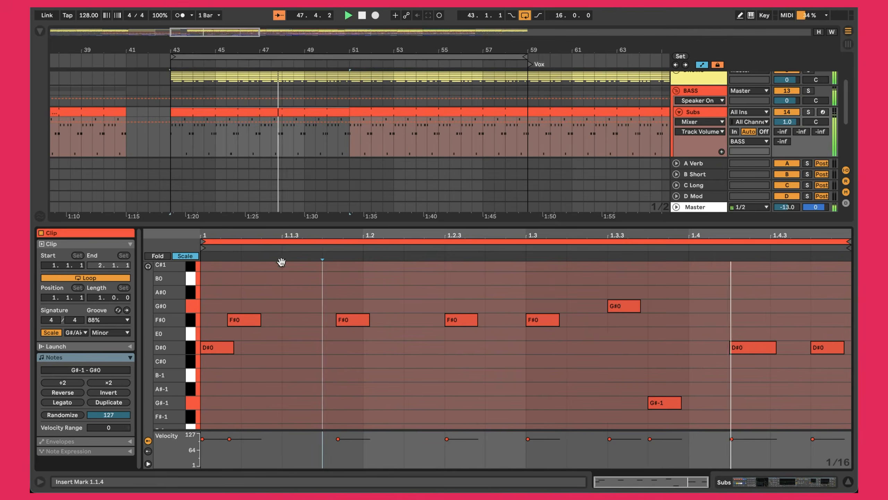
key("super+alt+l")
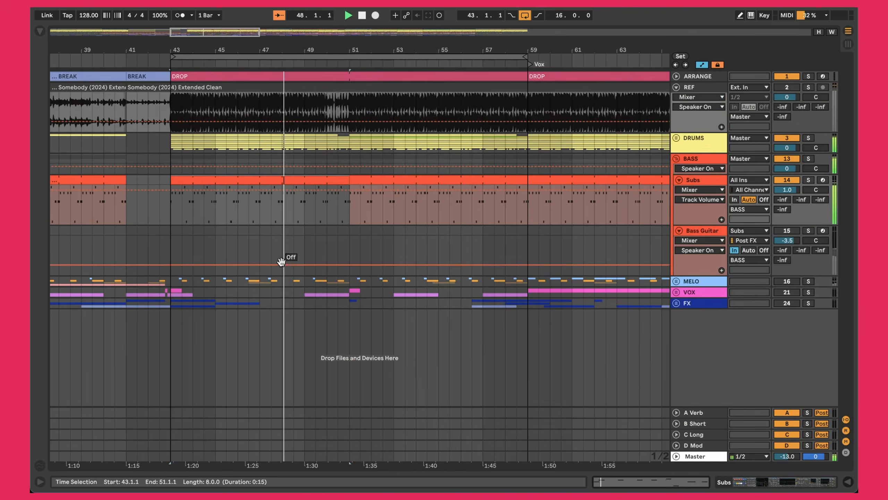
- Show the Subs track's devices and hide the V-Sub 2 rack's inner devices so only its macros remain
left_click(694, 181)
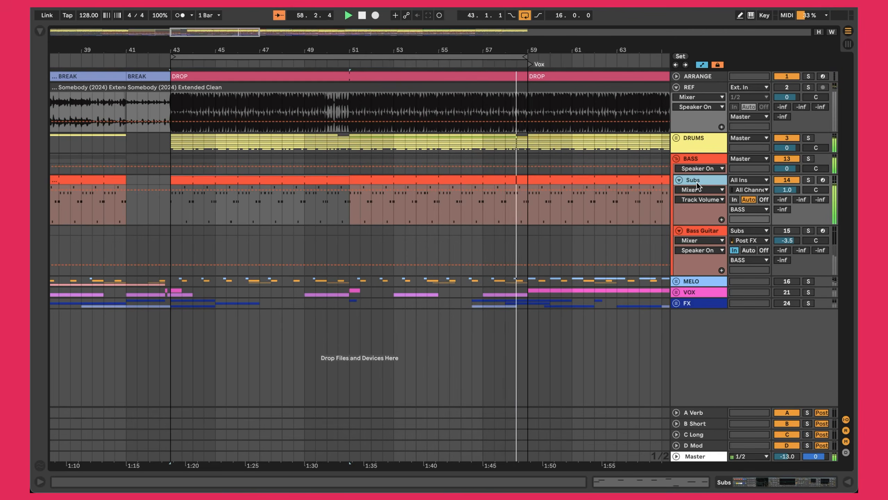
double_click(696, 182)
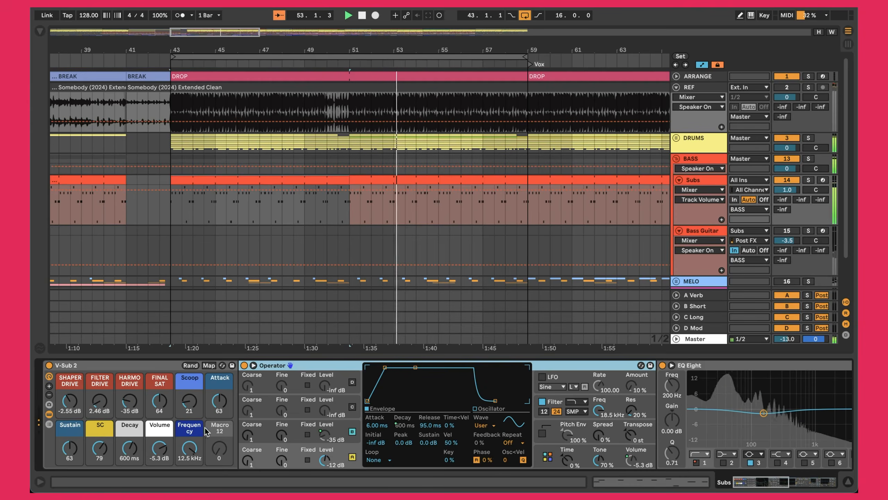
left_click(48, 414)
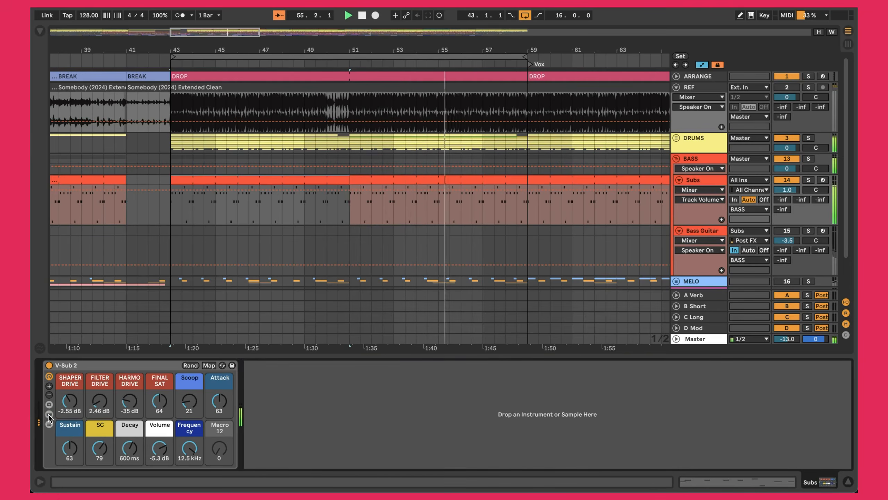
left_click(145, 395)
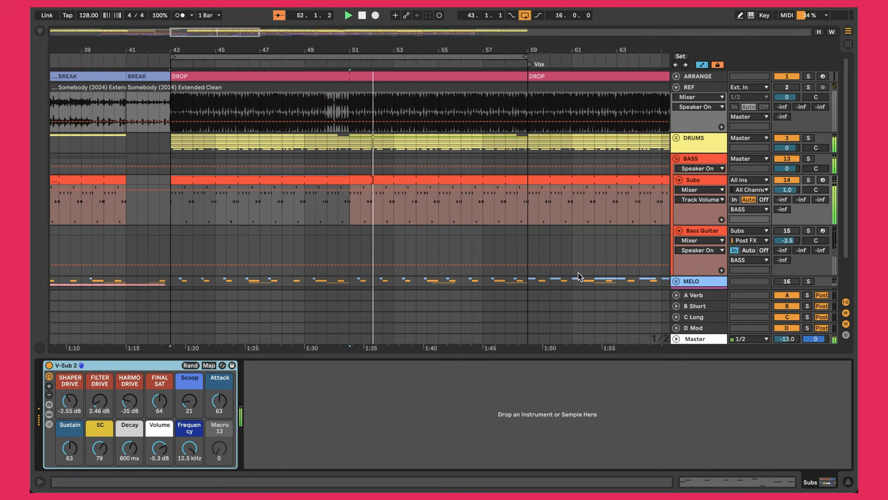
left_click(705, 183)
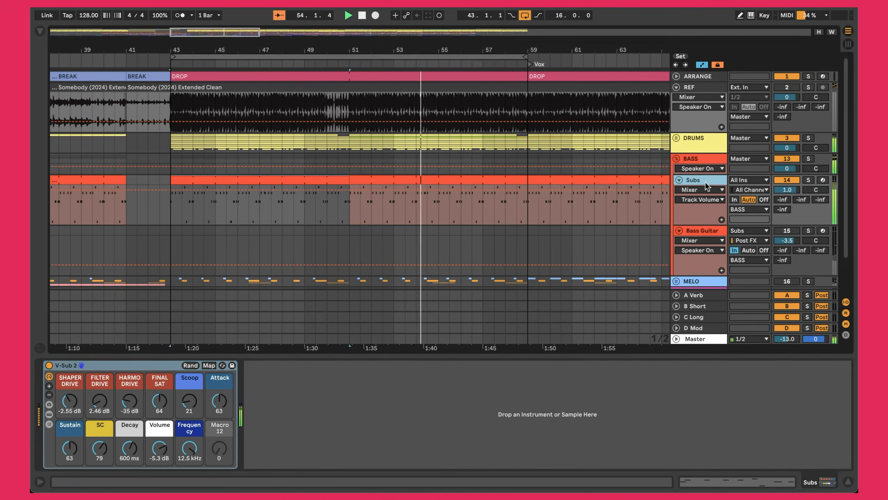
- Activate the Bass Guitar track, audition it at 6.0 dB, and set its volume to -3.5 dB
left_click(703, 234)
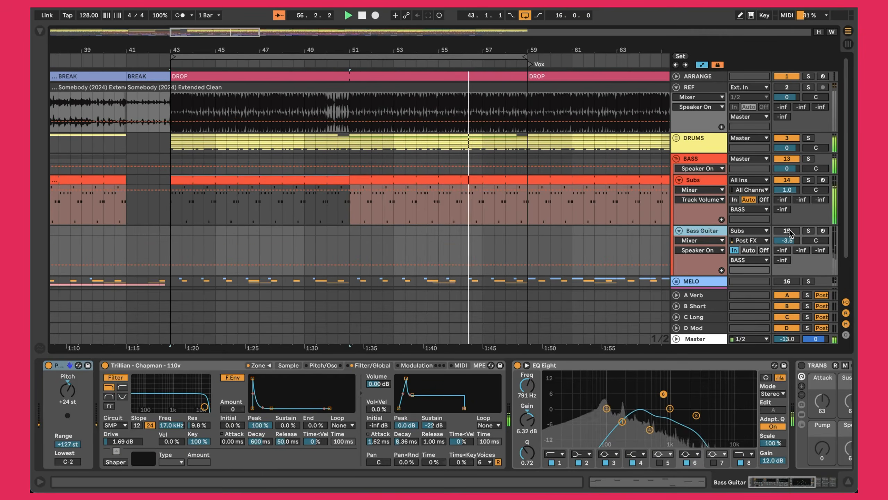
left_click(790, 233)
left_click_drag(787, 243, 787, 225)
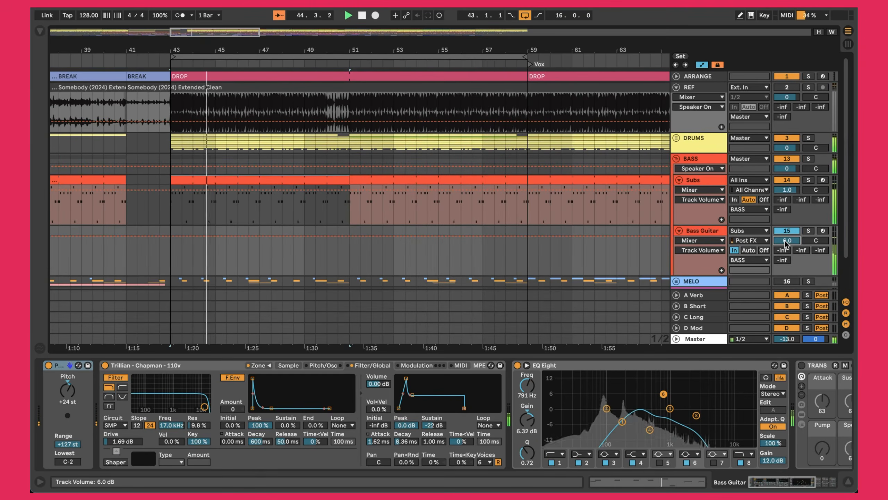
left_click_drag(785, 240, 785, 257)
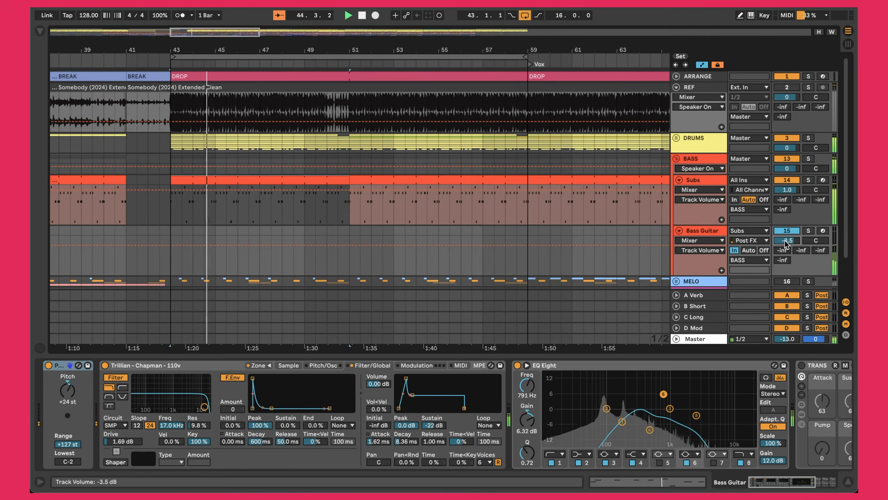
- Choose Subs as the MIDI input source of the Bass Guitar track
left_click(702, 231)
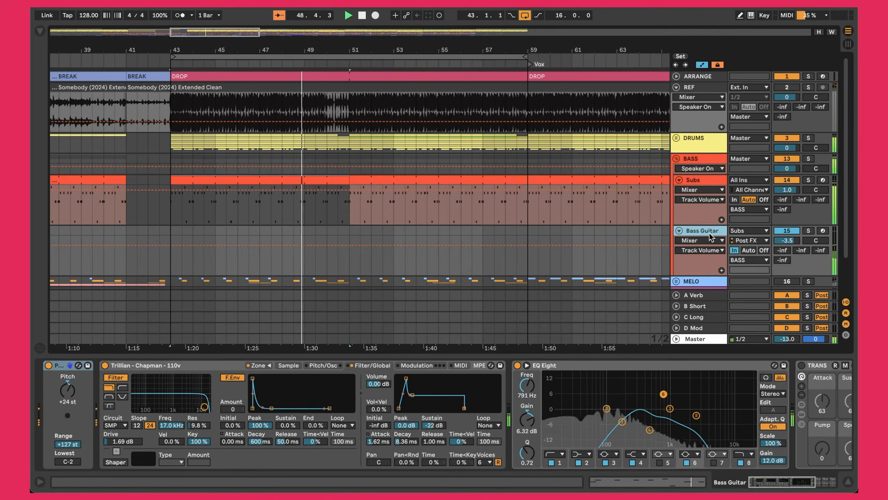
left_click(753, 232)
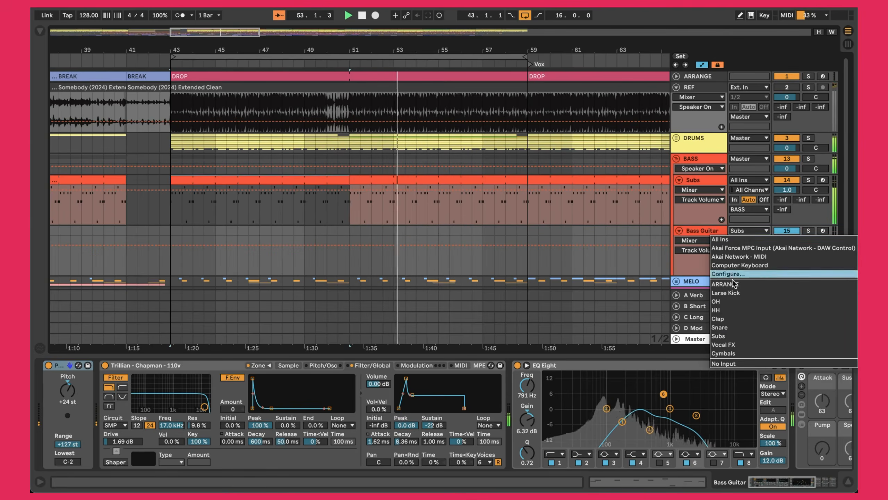
left_click(726, 336)
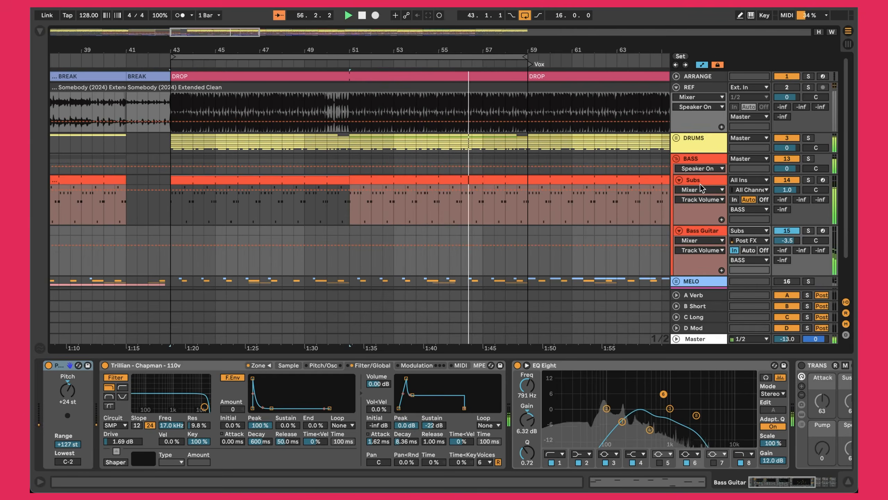
- Examine the Pitch device and the Trillian - Chapman - 110v sampler on the Bass Guitar track during the drop
left_click(709, 232)
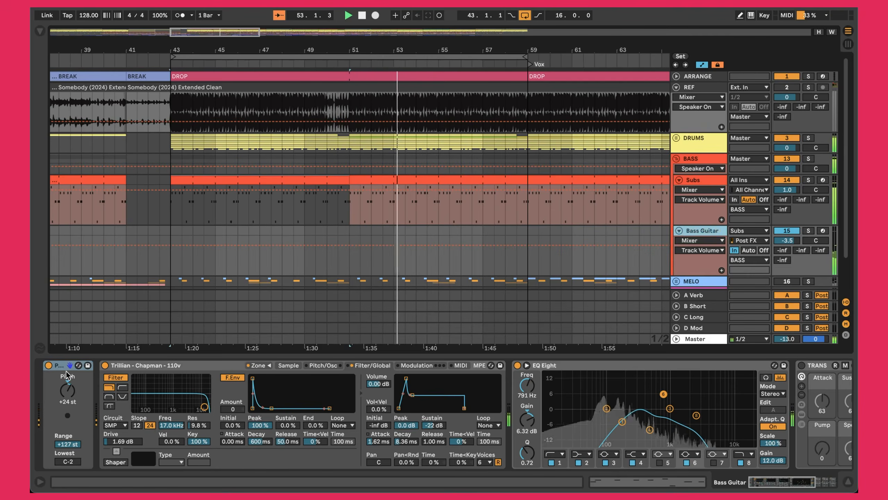
left_click(56, 366)
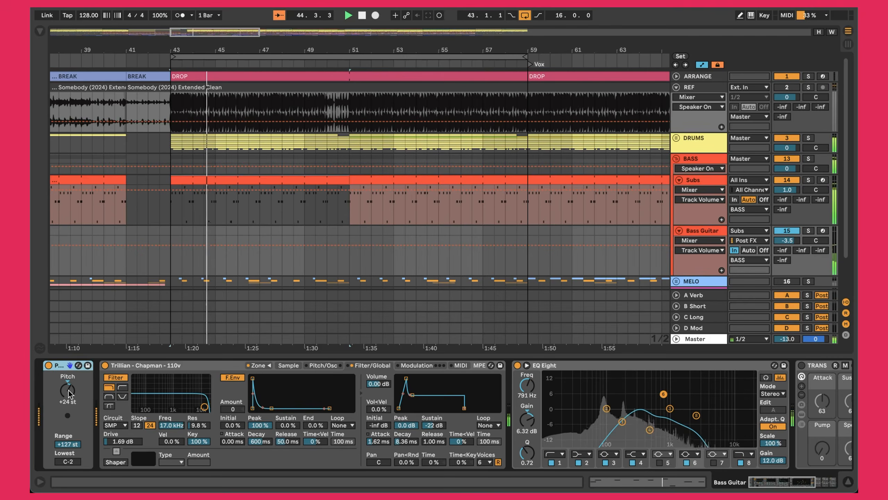
left_click(211, 371)
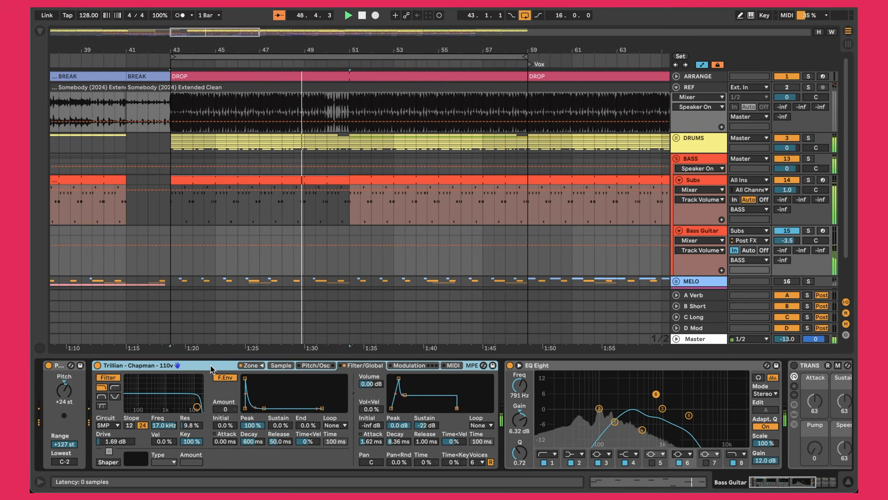
left_click(168, 236)
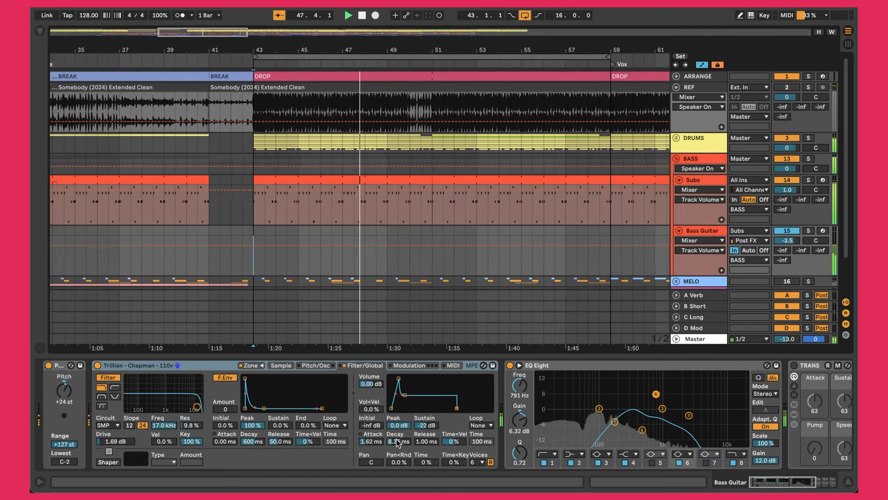
- Inspect the Bass Guitar's EQ Eight curve and select its low-cut band 1
scroll(396, 439, "right", 10)
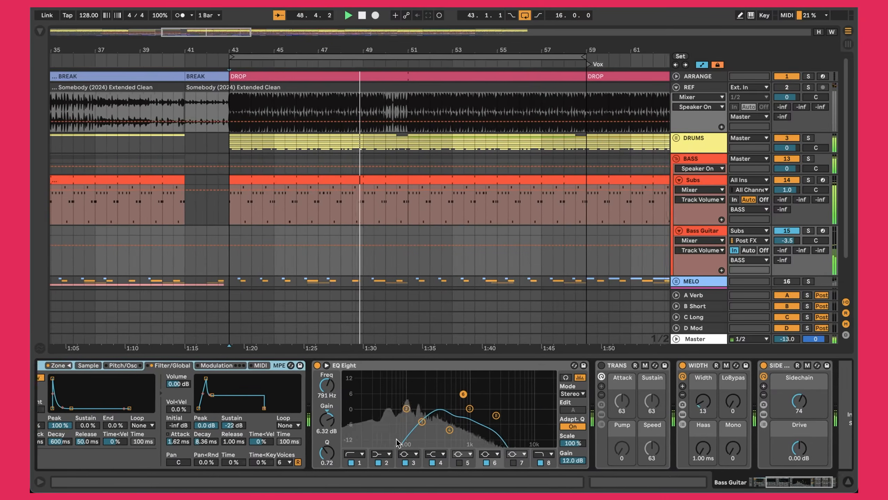
left_click(358, 406)
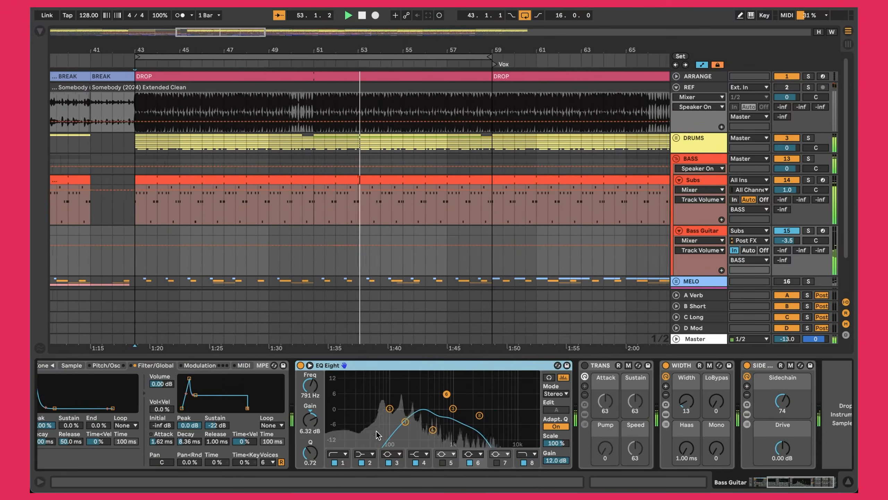
left_click(405, 421)
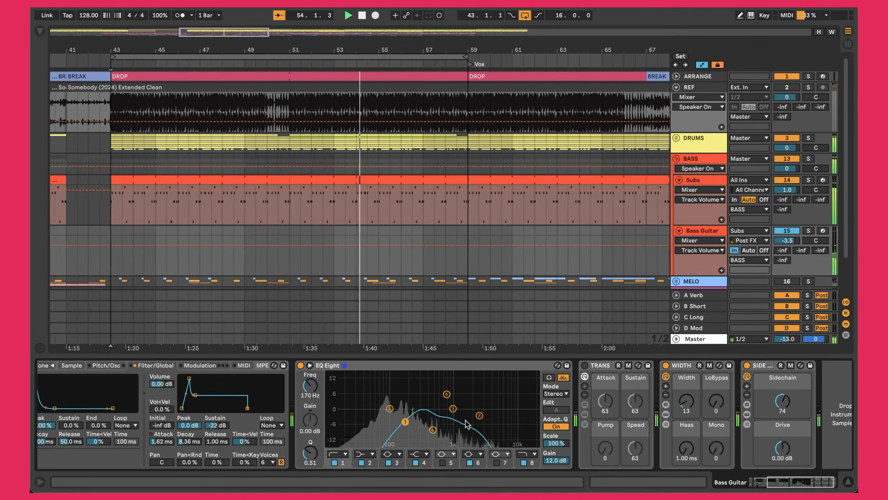
- Inspect the WIDTH rack and the Sidechain macro of the SIDE + SAT rack on the Bass Guitar track
scroll(467, 424, "right", 3)
left_click(657, 399)
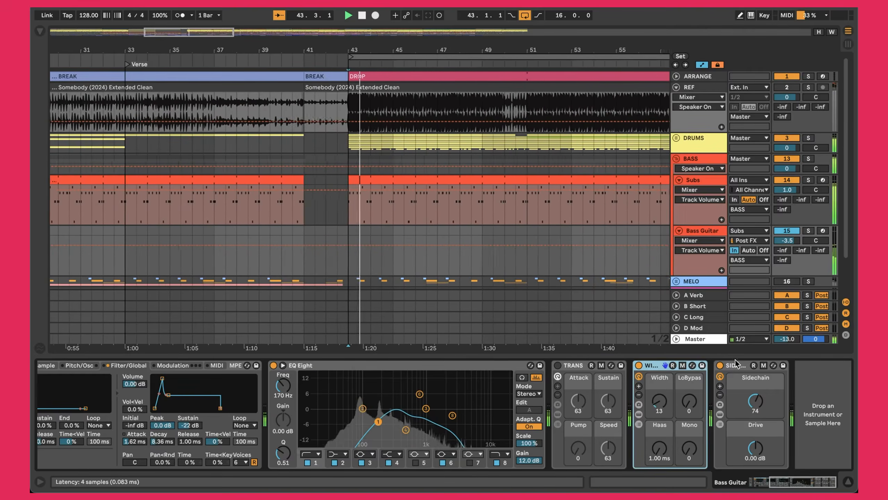
left_click(753, 395)
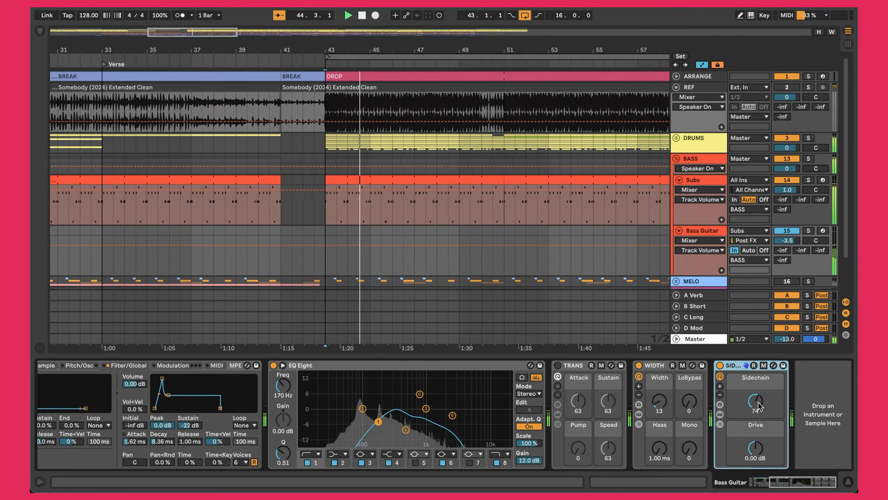
left_click(758, 405)
left_click(734, 371)
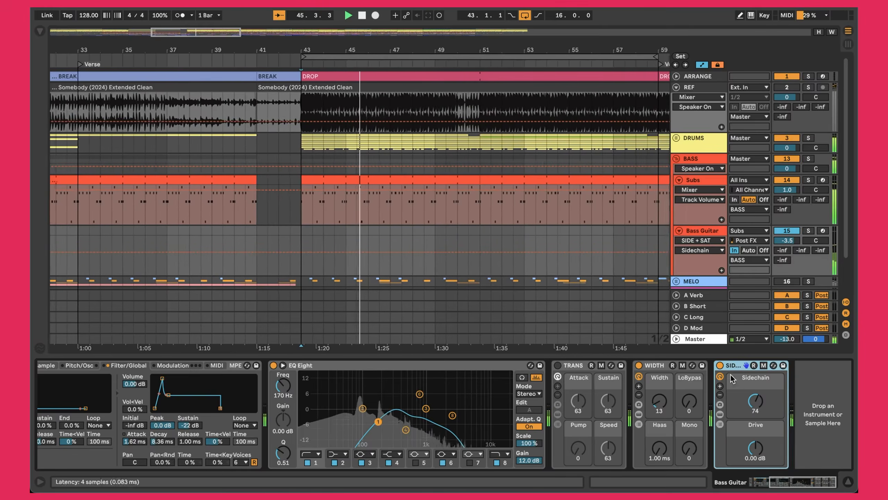